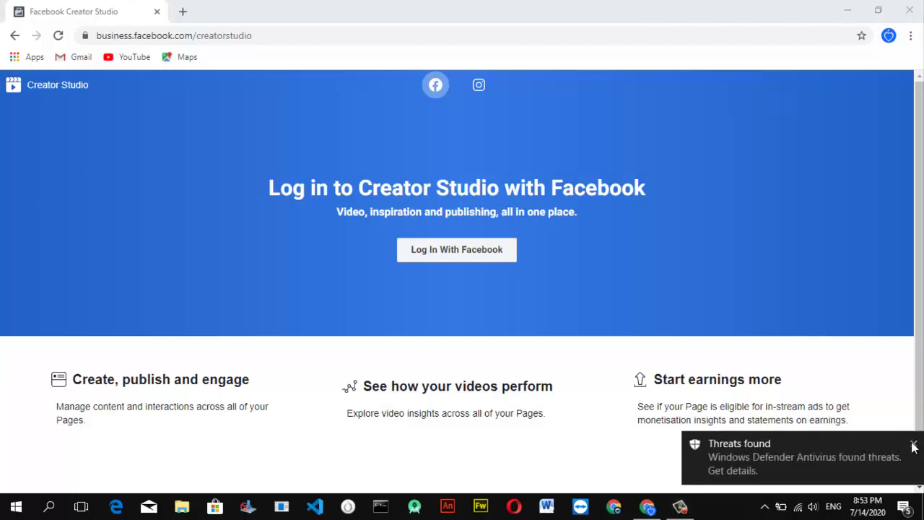
Dismiss the antivirus alert, leave a blank new tab open, and return to the Creator Studio login tab.
click(914, 443)
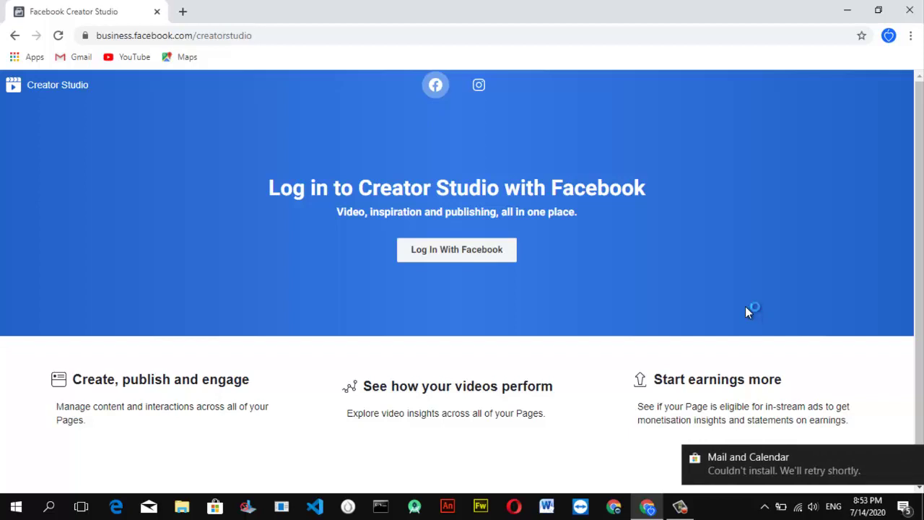
click(182, 10)
text(fac)
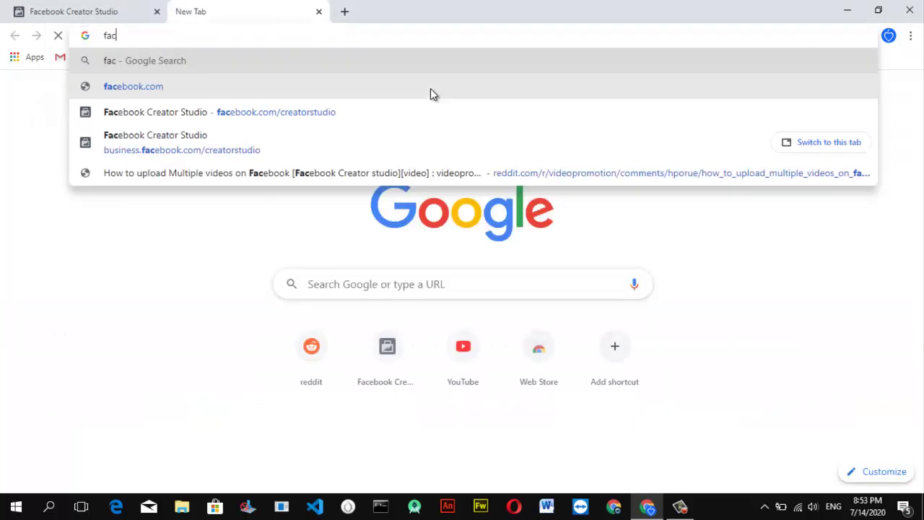
text(ebook.com)
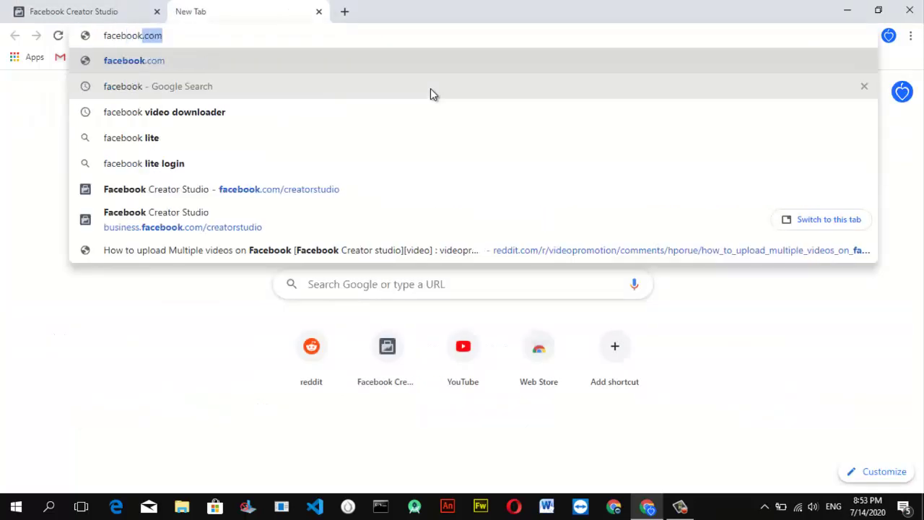
text(/crea)
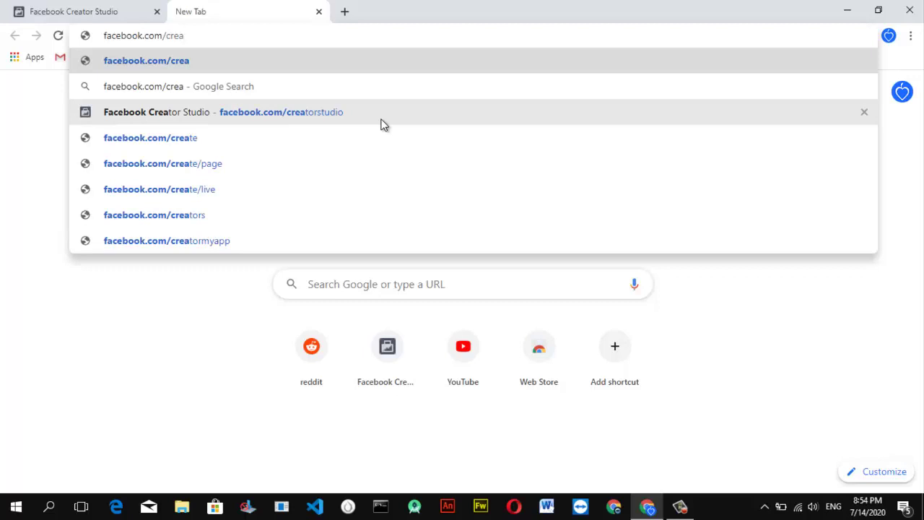
click(40, 8)
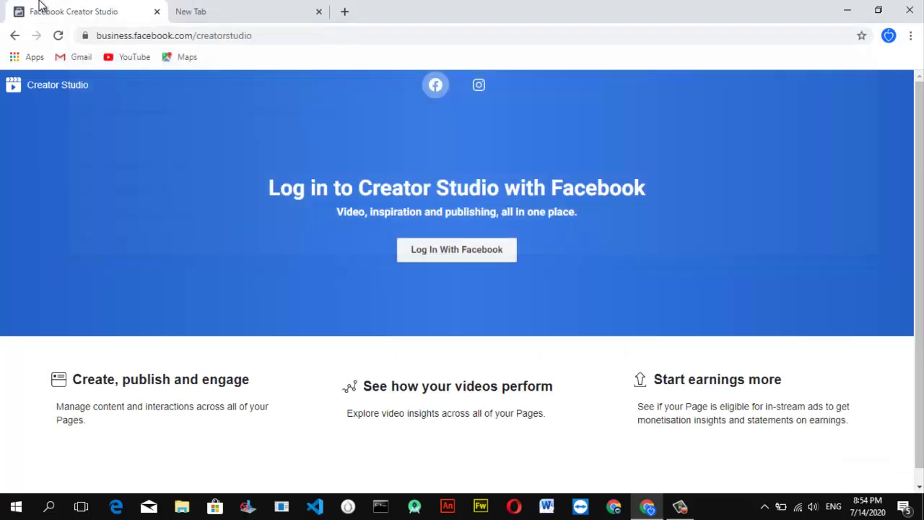
Choose Log In With Facebook on Creator Studio to reach the Facebook login form.
click(442, 250)
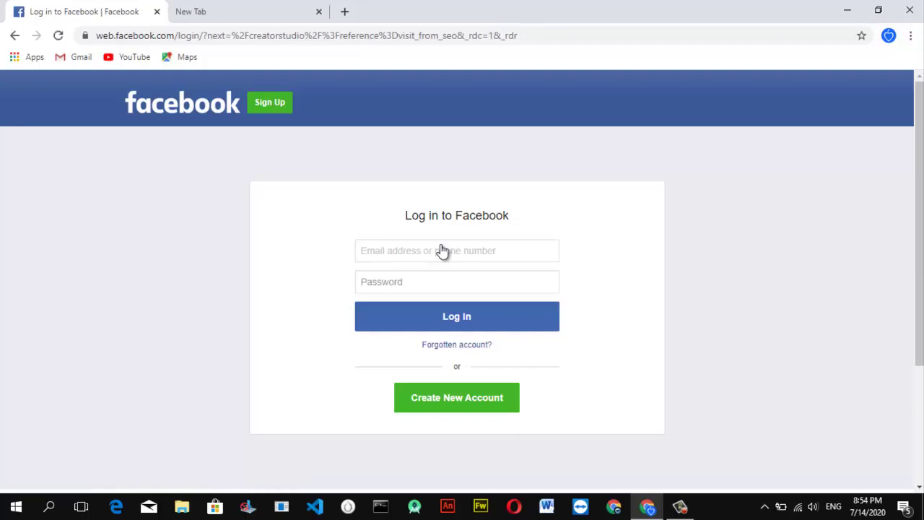
click(682, 508)
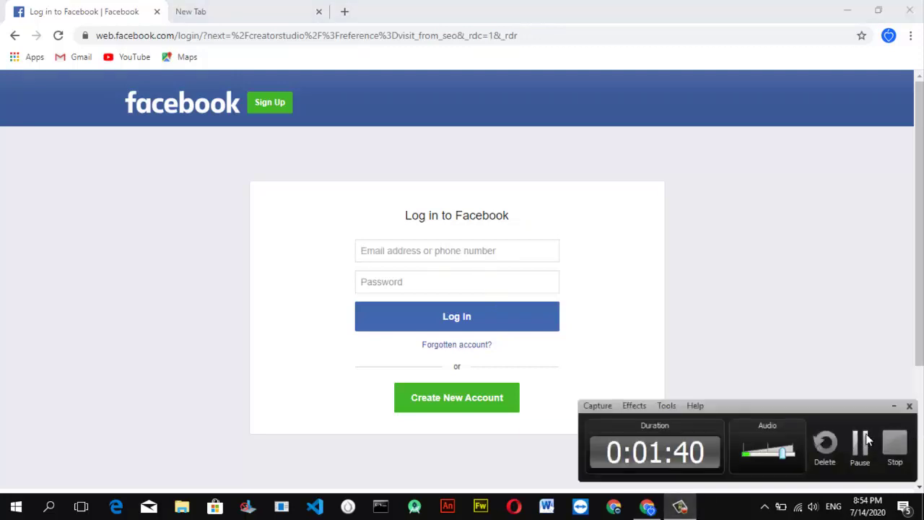
click(860, 441)
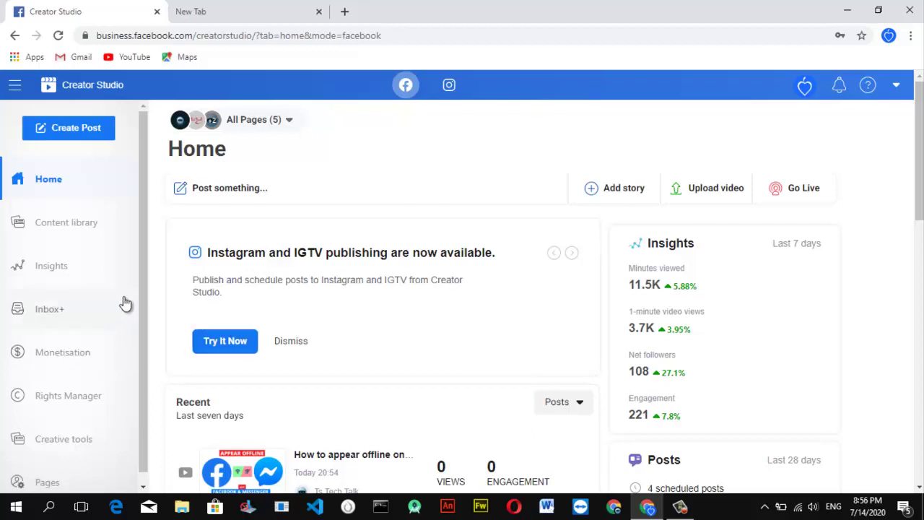
Open Pages and scroll the list of five managed pages, each with the Page Admin role.
scroll(141, 293, down, 1)
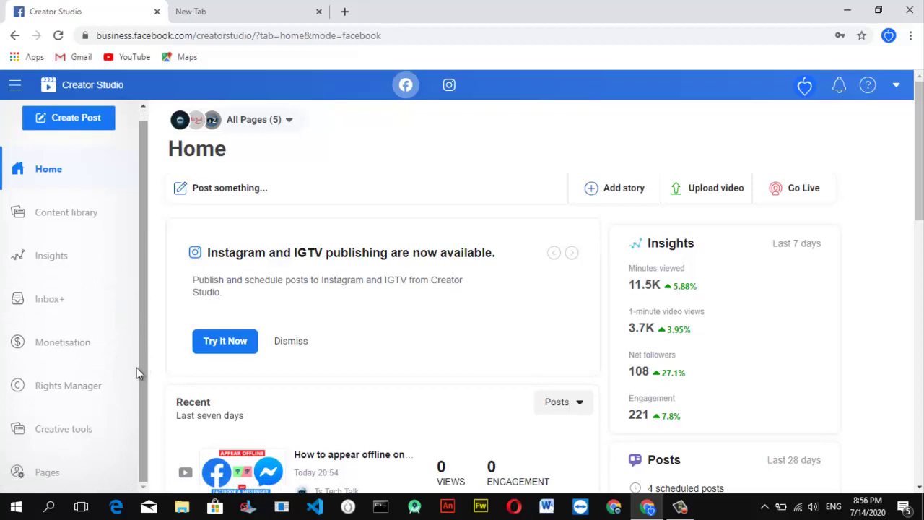
click(48, 472)
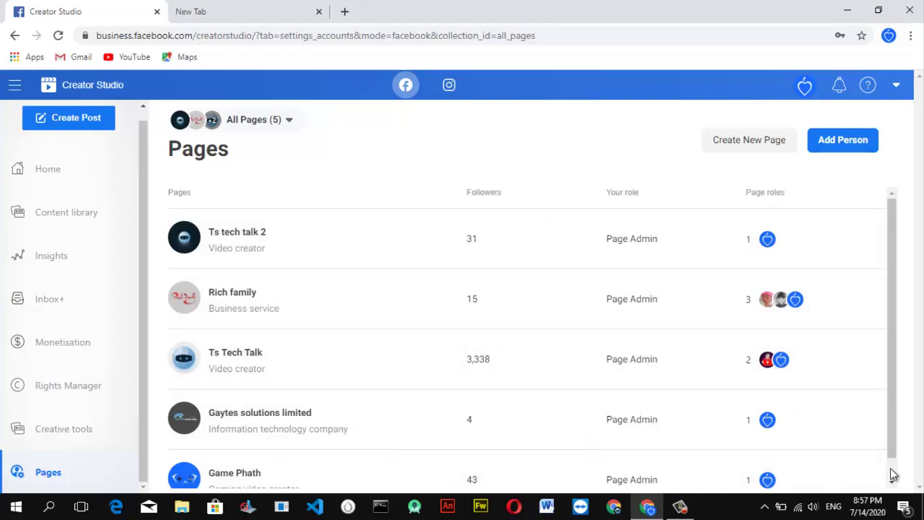
scroll(893, 474, down, 1)
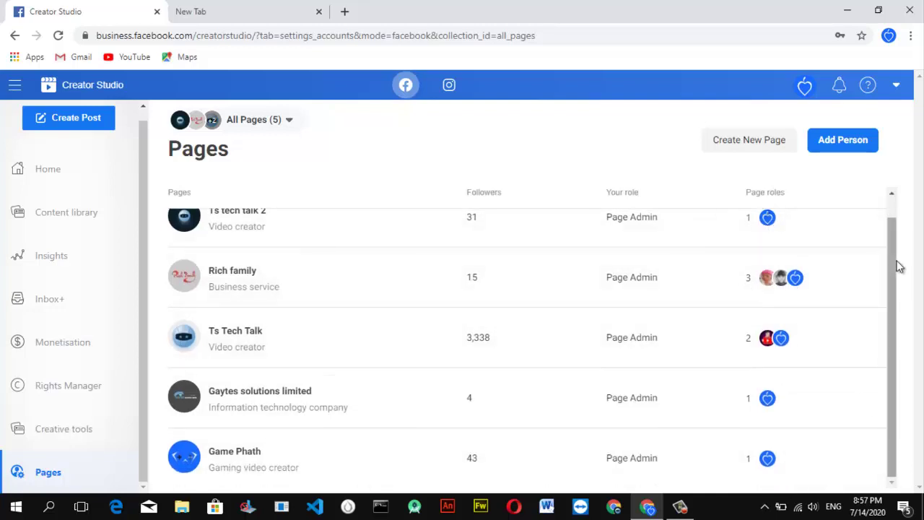
scroll(896, 200, up, 1)
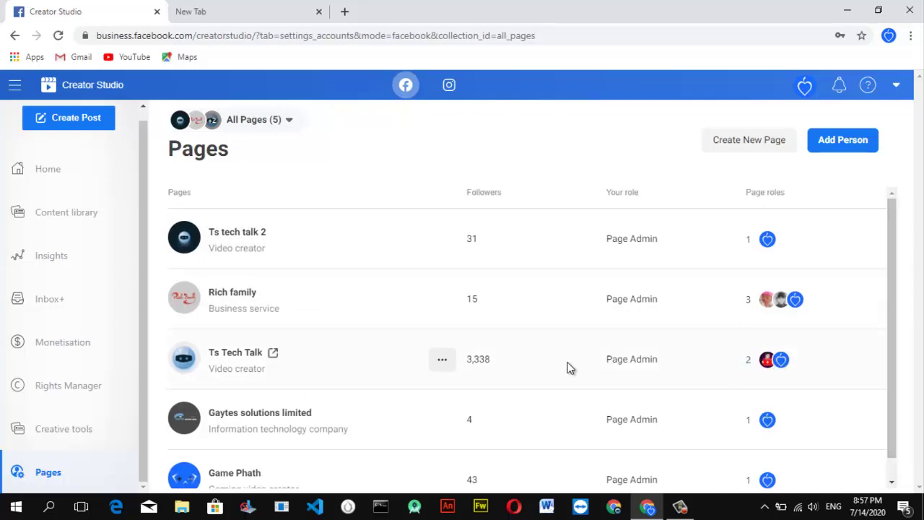
click(442, 361)
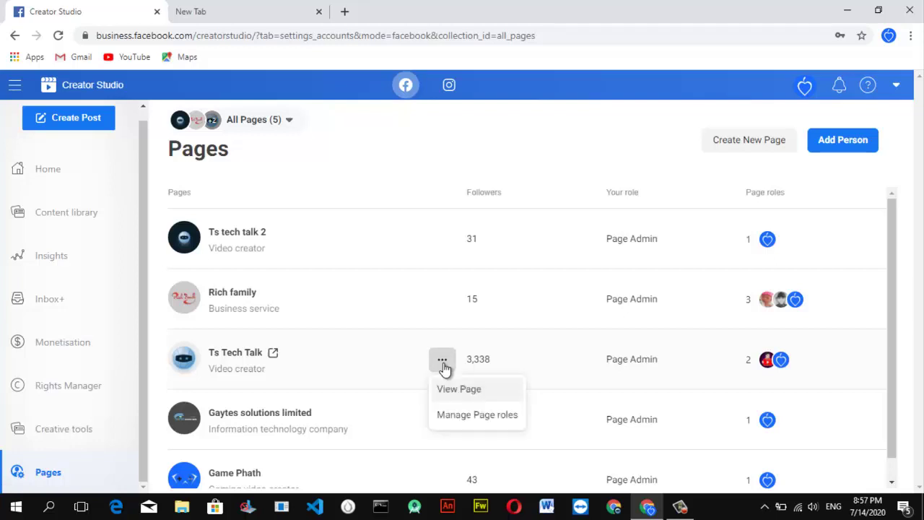
Open Manage Page roles for Ts Tech Talk and select the Assign a new Page role field.
click(470, 415)
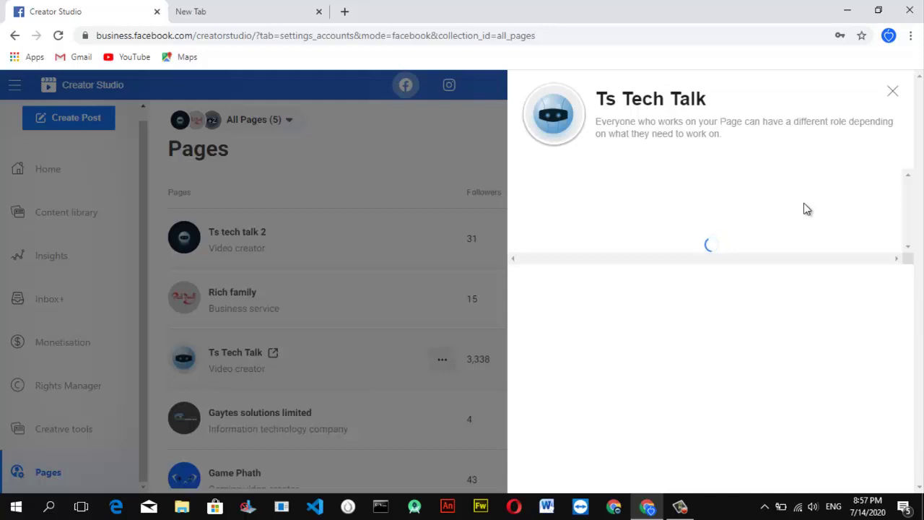
click(679, 509)
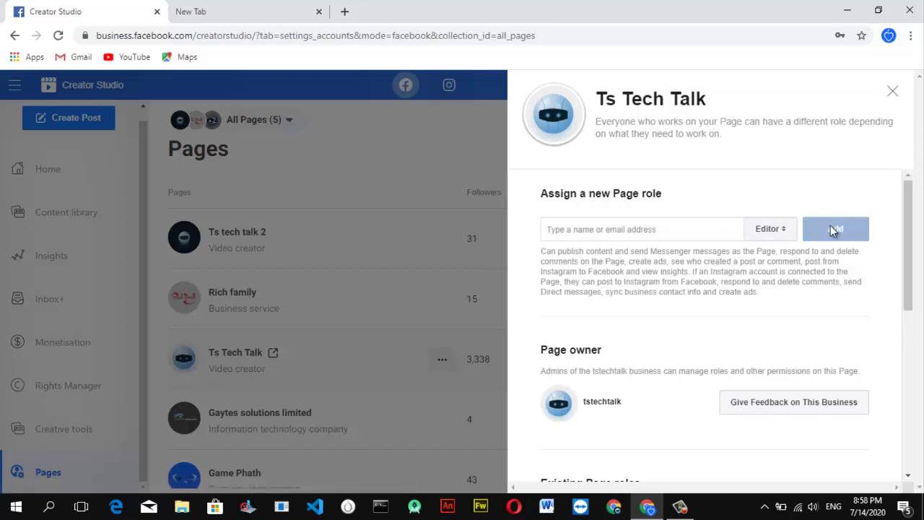
click(619, 232)
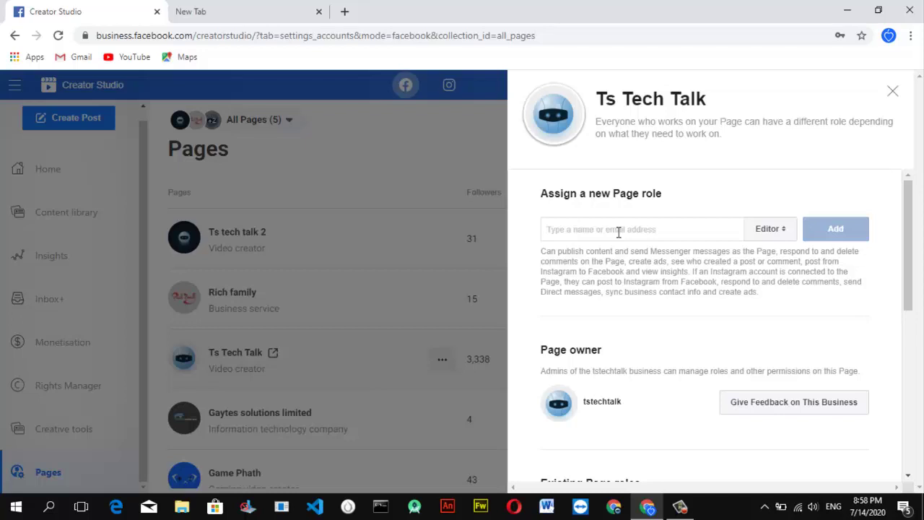
Search part of the friend's name, pick them from the suggestions, and open the Editor role dropdown.
text(cla)
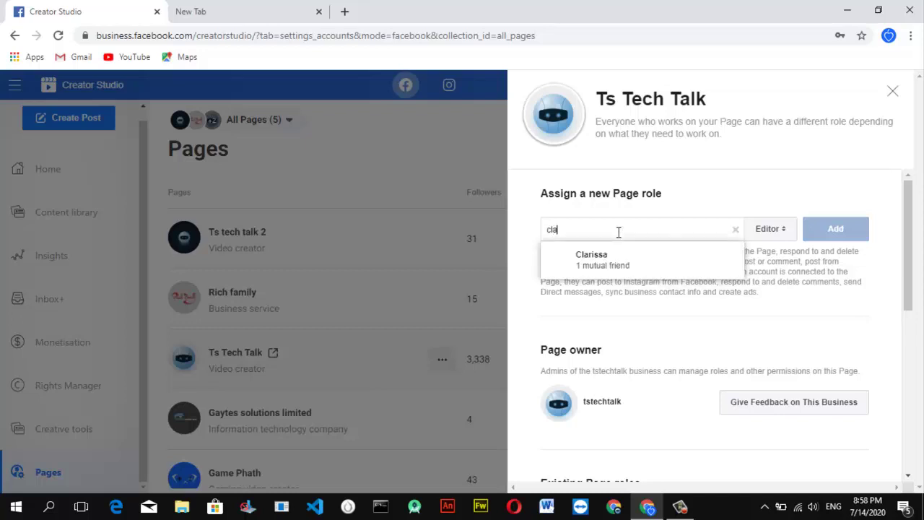
text(b)
text(la)
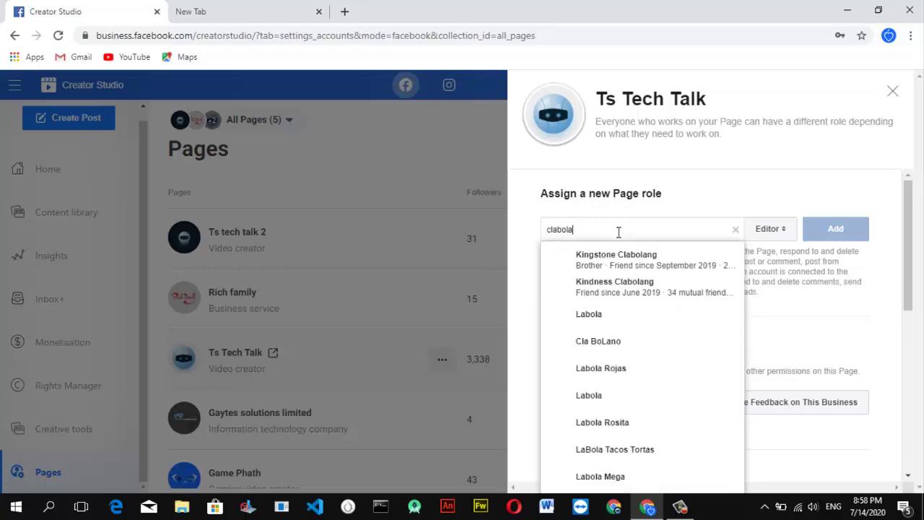
click(619, 283)
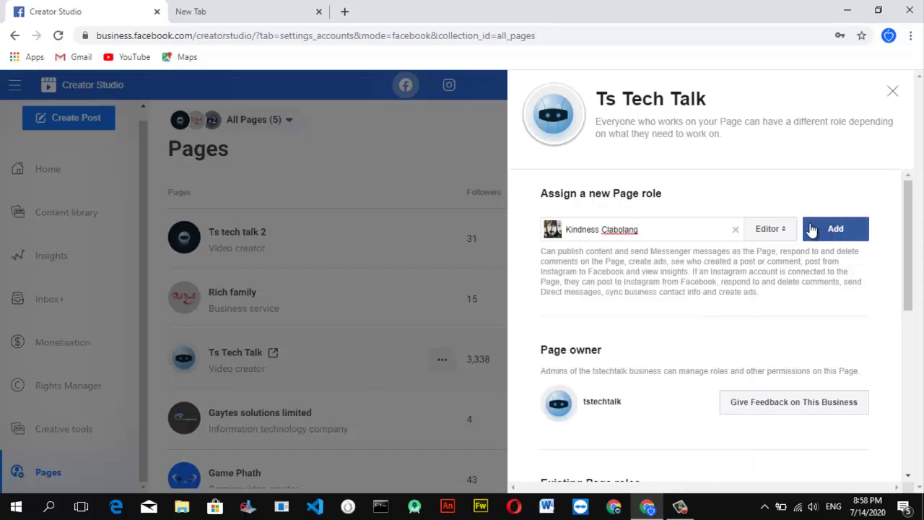
click(787, 229)
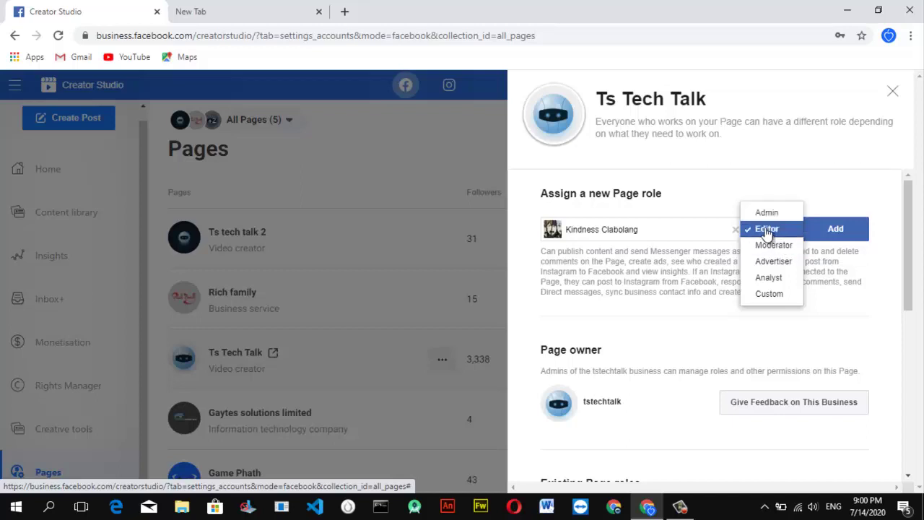
Keep Editor as the role and add the person, bringing up the password confirmation.
click(767, 231)
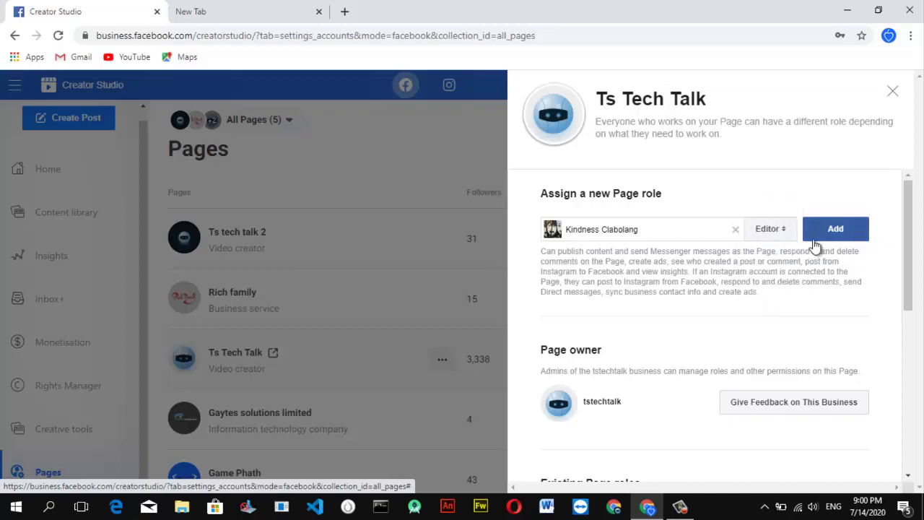
click(835, 228)
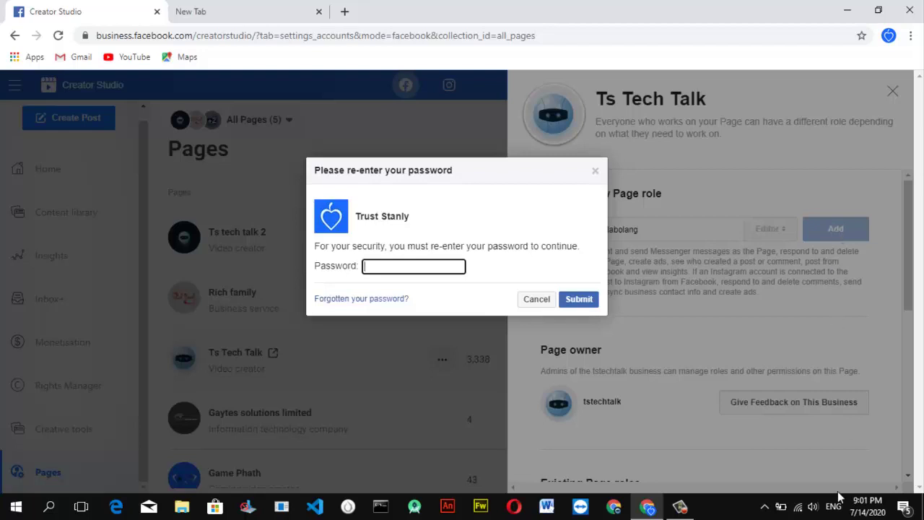
Confirm with the account password, check the two pending Editor invitations, then close the roles panel.
click(682, 508)
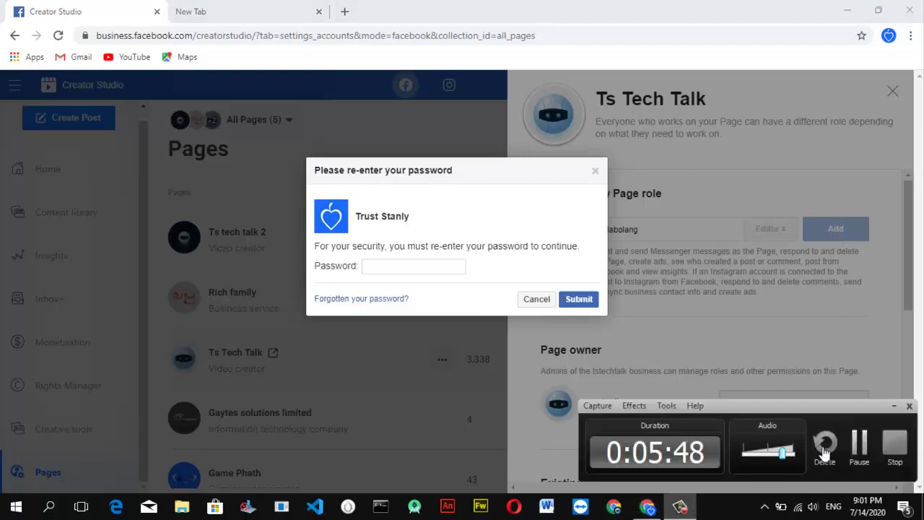
click(863, 453)
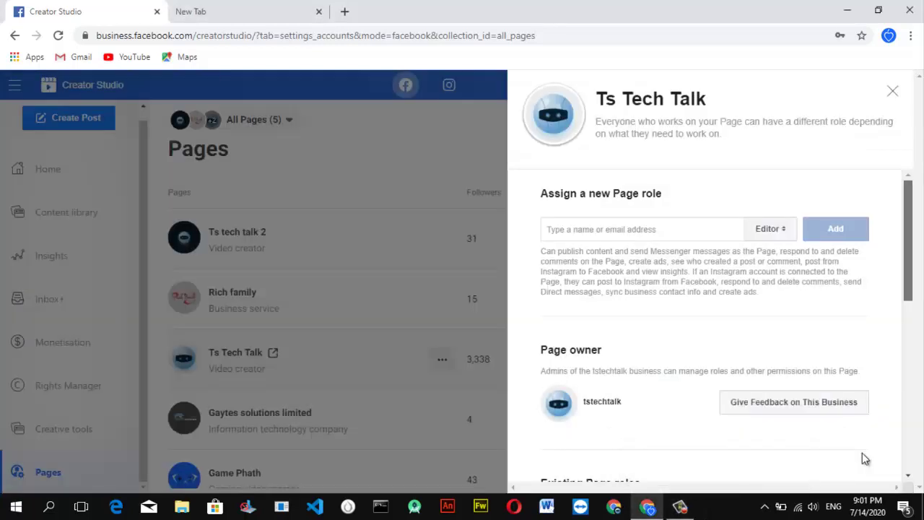
scroll(862, 452, down, 5)
scroll(862, 459, down, 3)
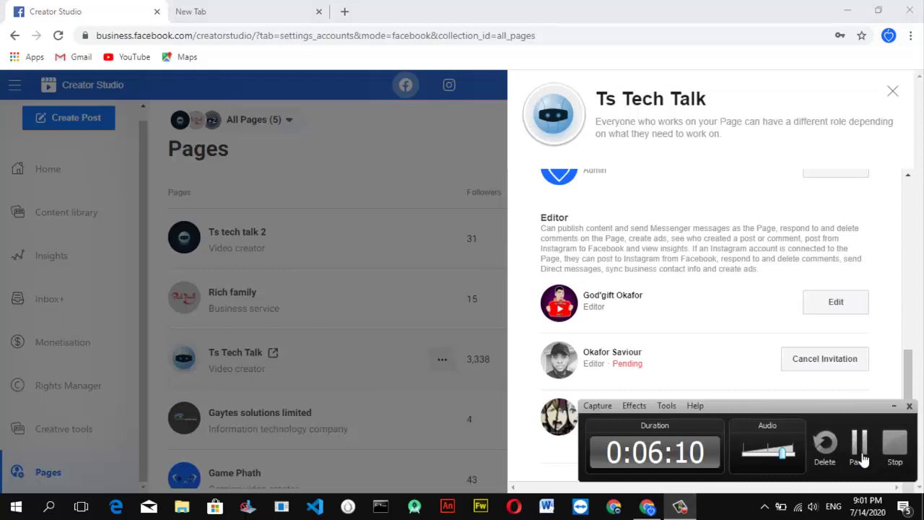
click(859, 444)
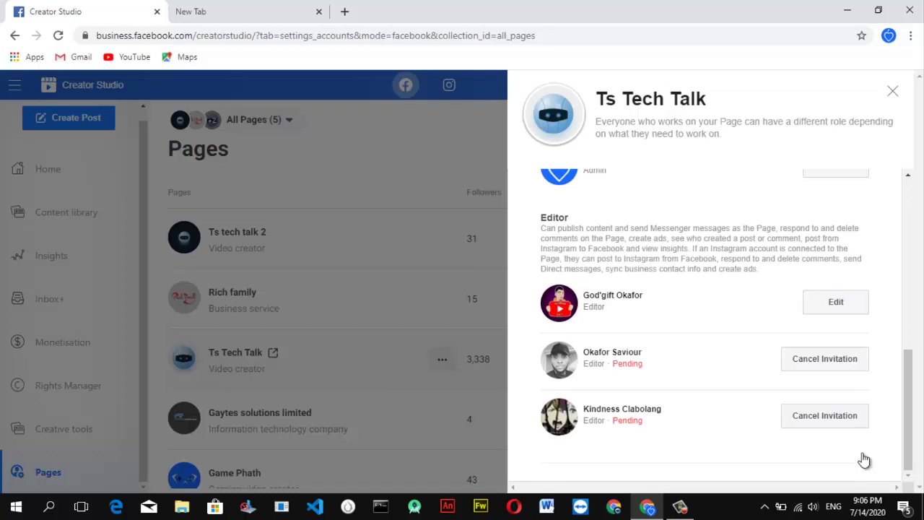
key(Escape)
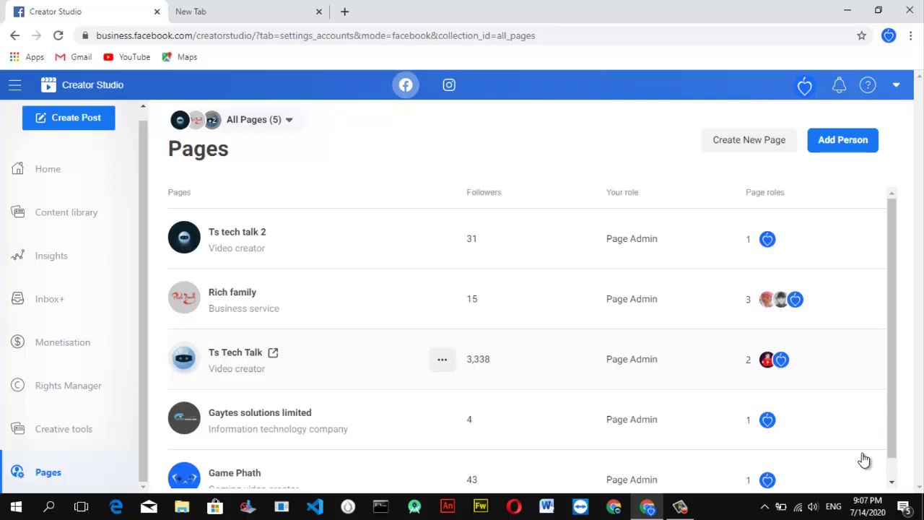
Reload the Pages list and open the Ts Tech Talk page options.
key(F5)
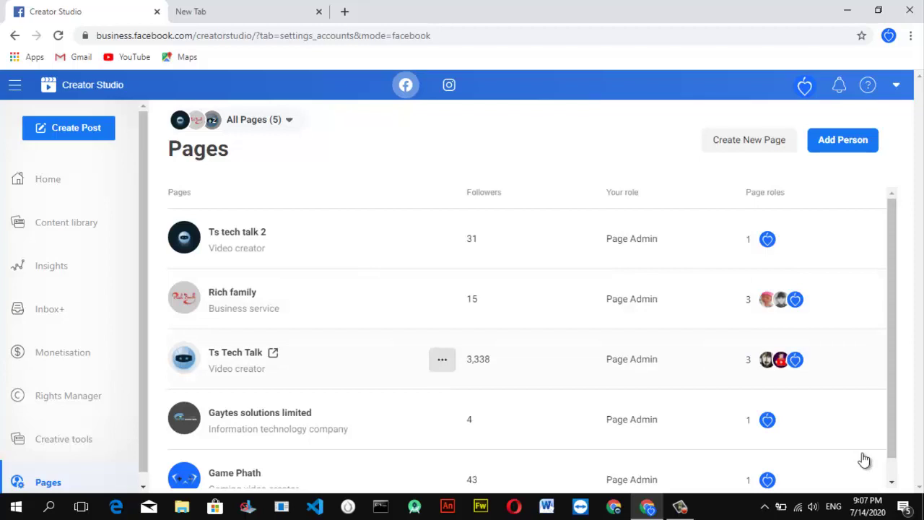
key(Return)
Open Ts Tech Talk's page roles, review the Editor list, and choose to cancel the pending invitation.
key(Down)
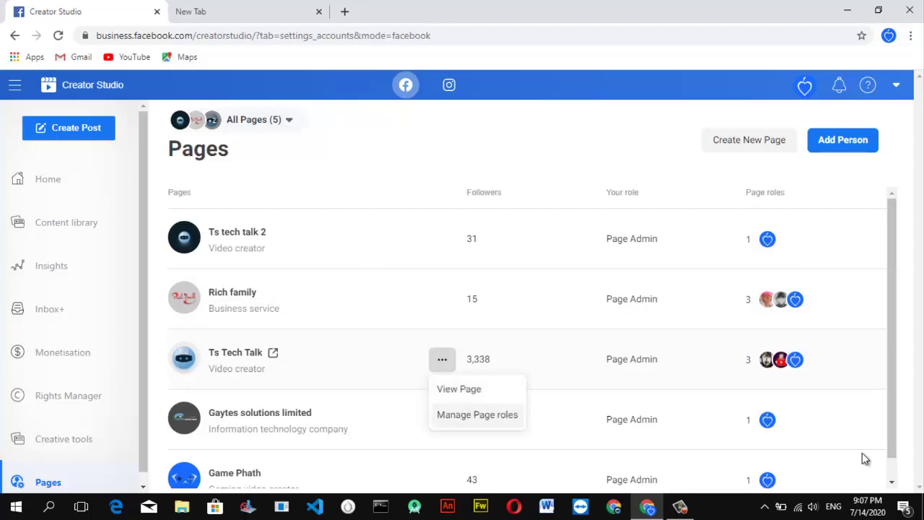
key(Return)
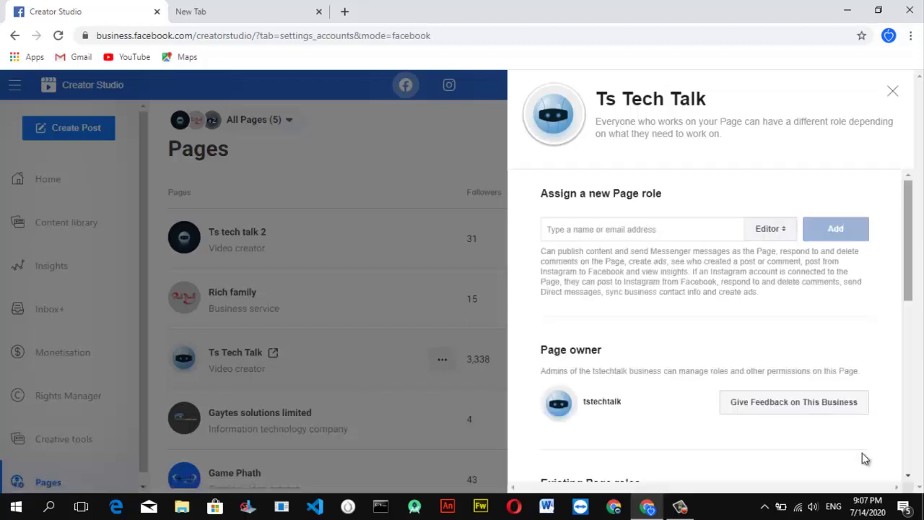
scroll(865, 460, down, 2)
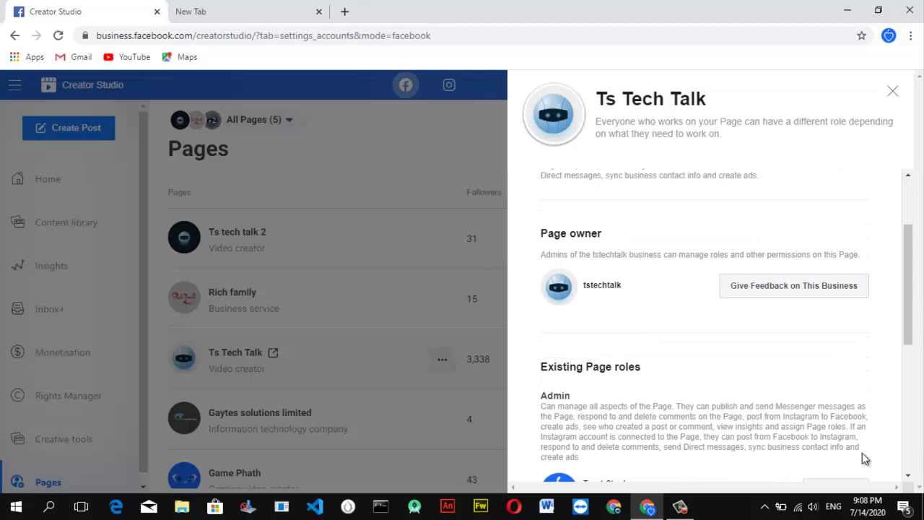
scroll(866, 459, down, 3)
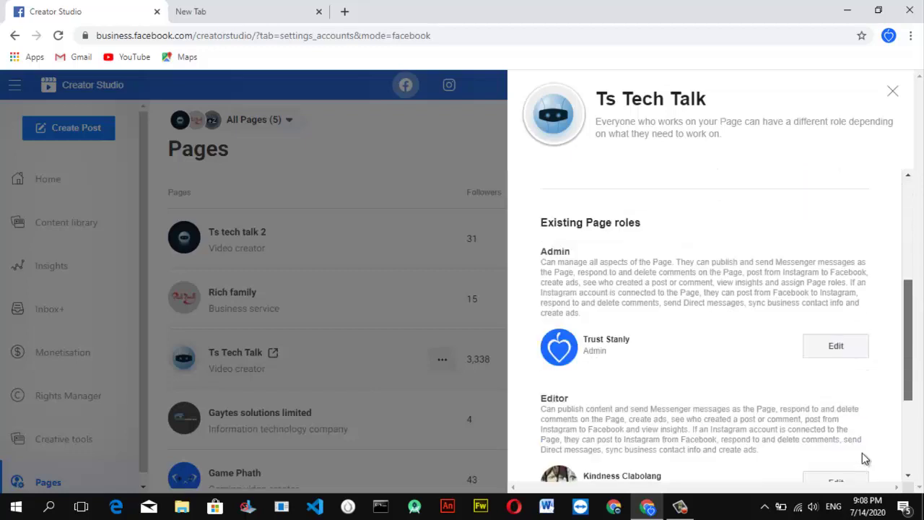
drag(866, 459, 866, 459)
click(866, 459)
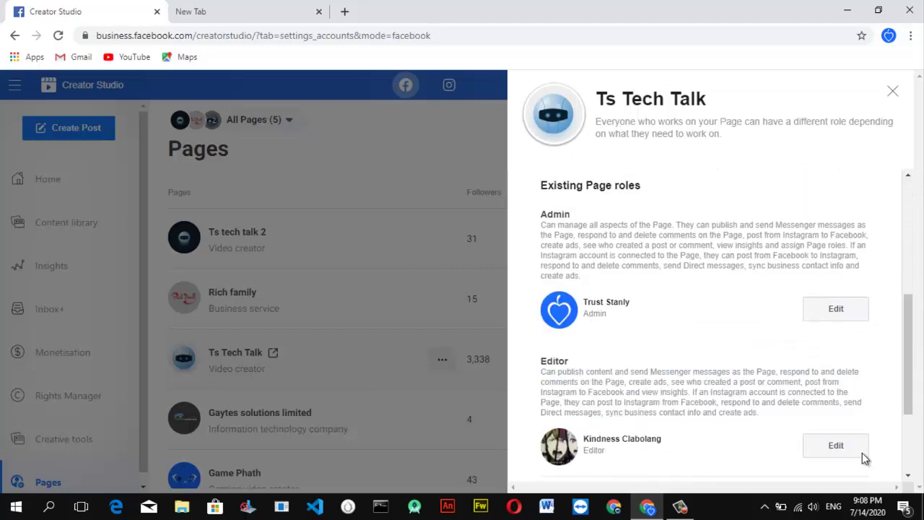
scroll(865, 459, down, 2)
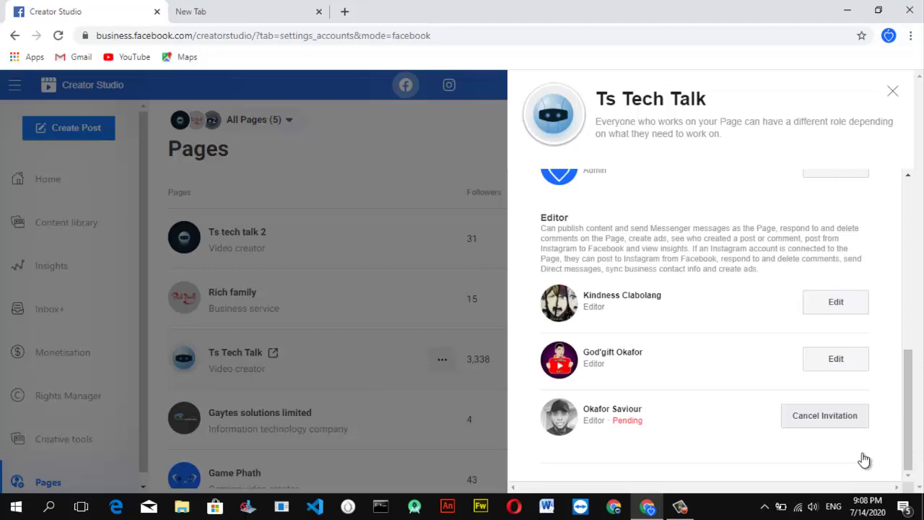
click(824, 416)
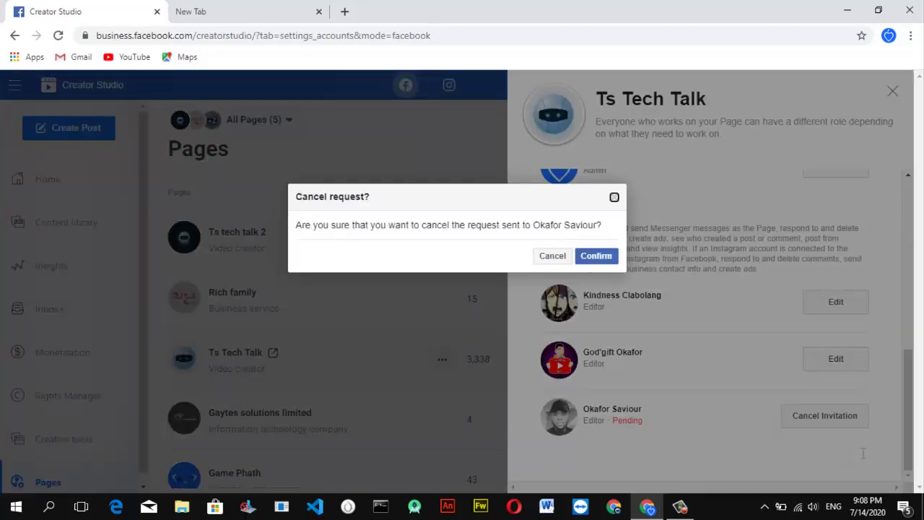
Confirm cancelling the pending Editor invitation with the saved password, then close the roles panel.
key(Return)
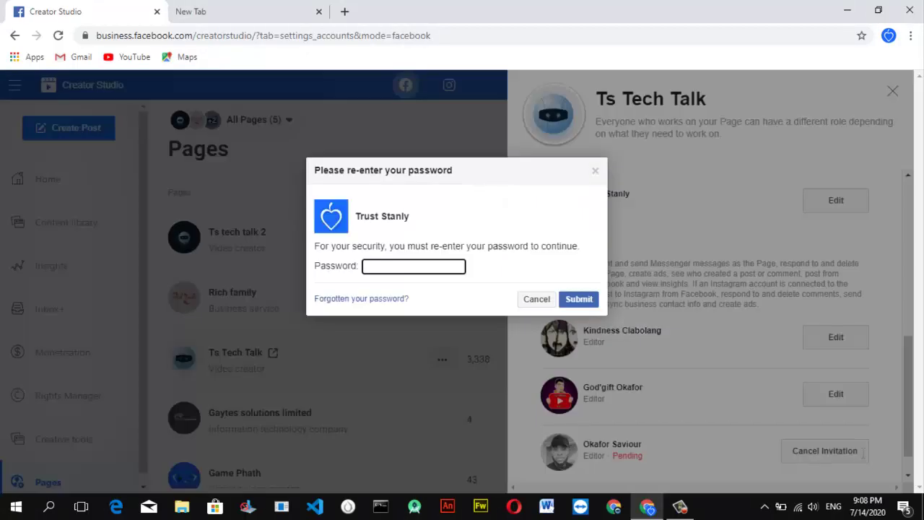
key(Down)
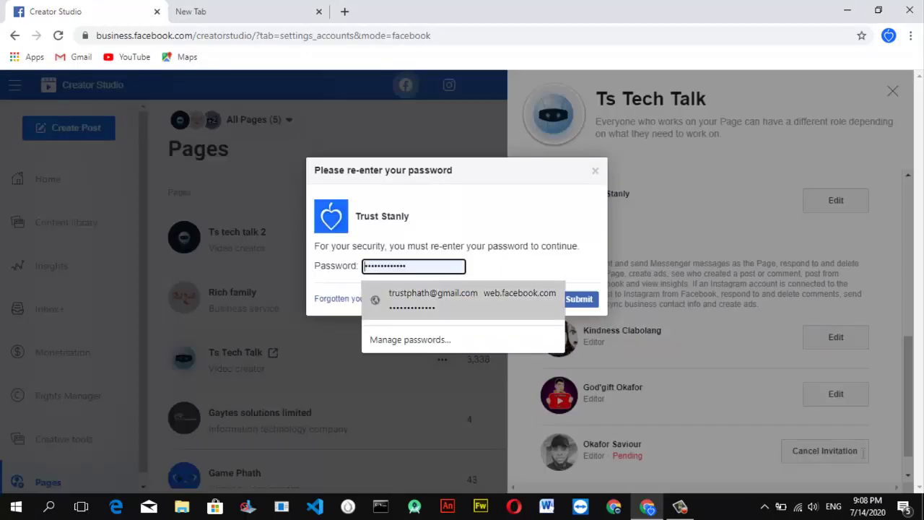
key(Return)
key(Return)
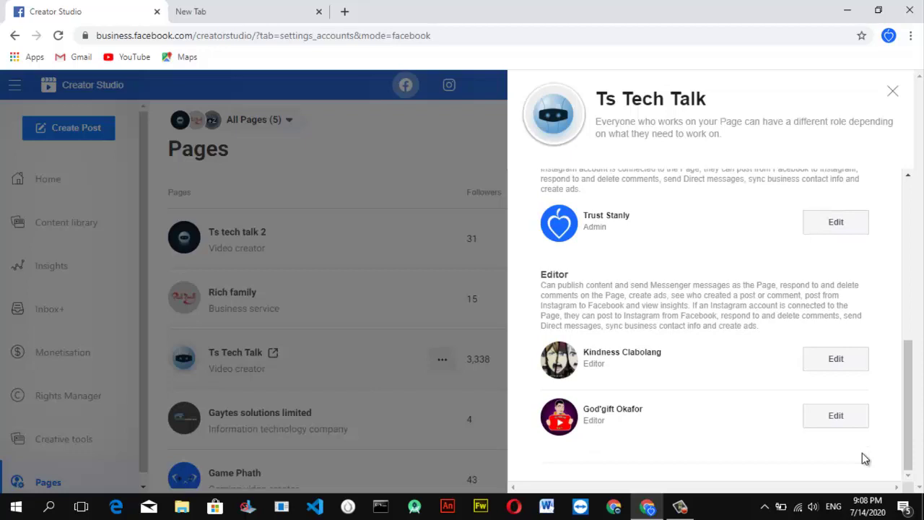
key(Escape)
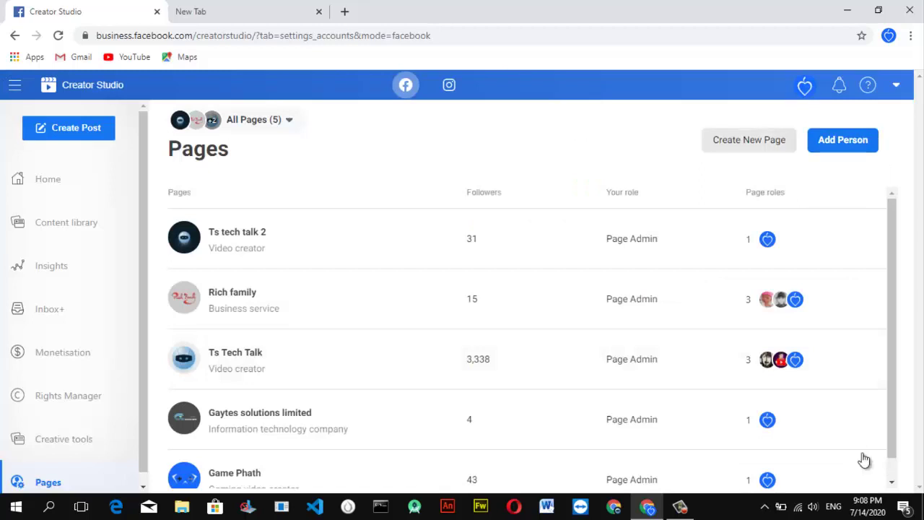
Open the Add someone to your Page panel with the Add Person button.
key(Return)
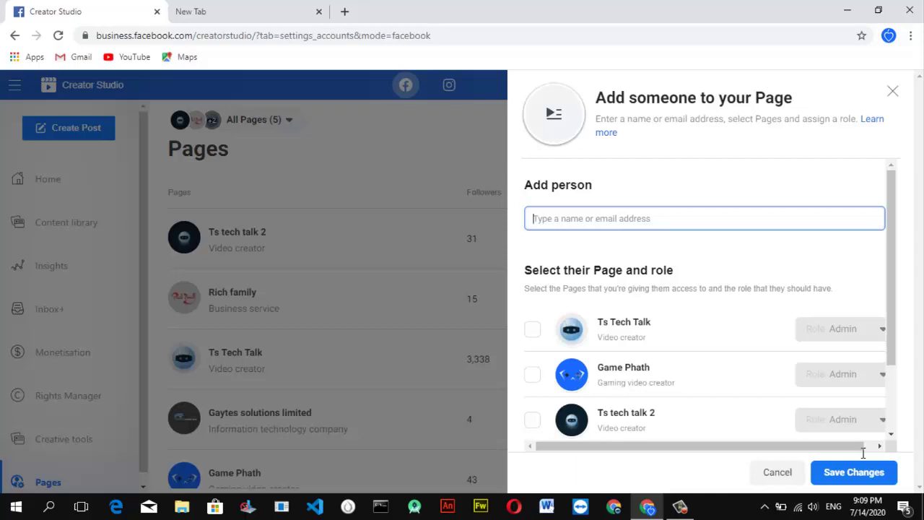
Enter the person's name and pick them from the suggestions.
text(ok)
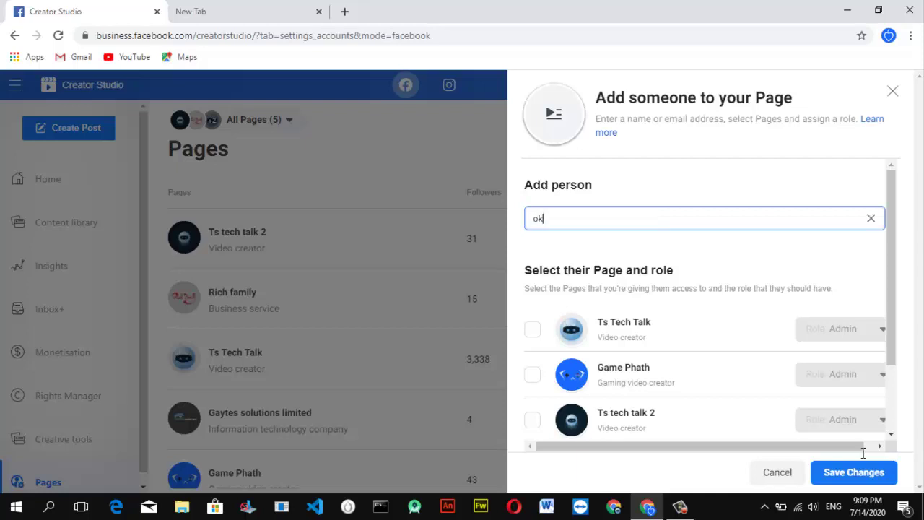
text(afor)
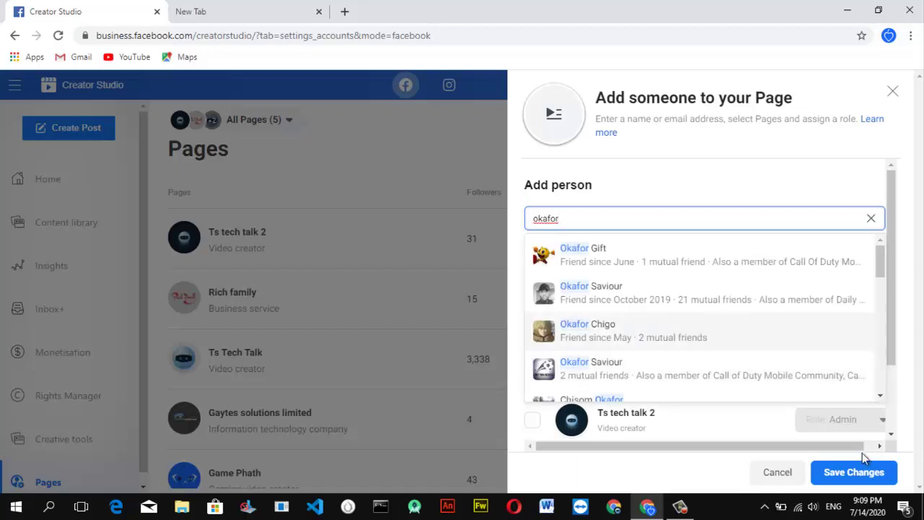
key(Down)
key(Return)
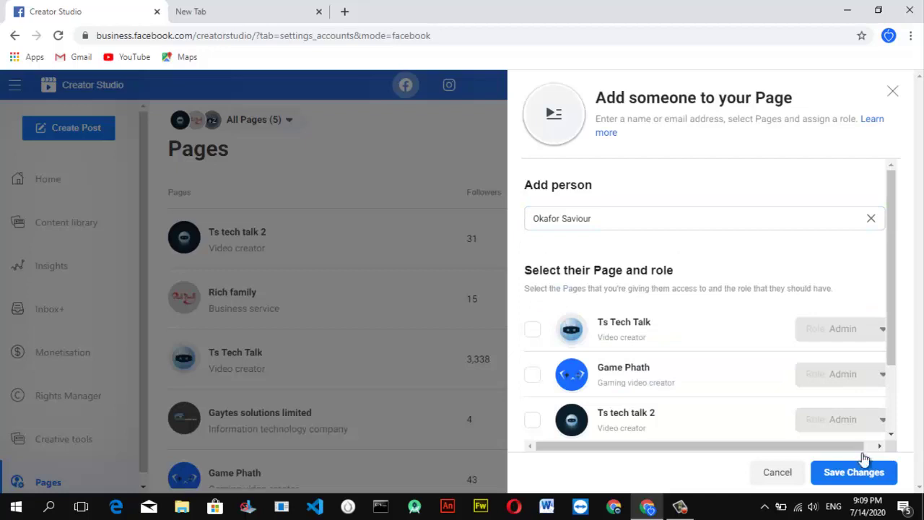
Tick the Ts Tech Talk, Game Phath and Ts tech talk 2 pages.
key(Tab)
key(space)
key(Tab)
key(space)
key(space)
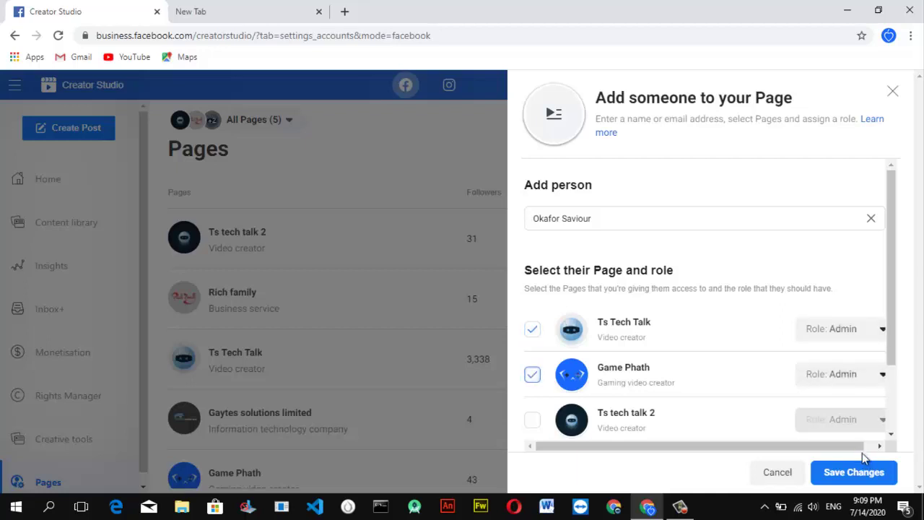
key(Tab)
key(space)
Set the Ts Tech Talk role to Editor.
key(shift+Tab)
key(shift+Tab)
key(shift+Tab)
key(space)
key(Down)
key(Down)
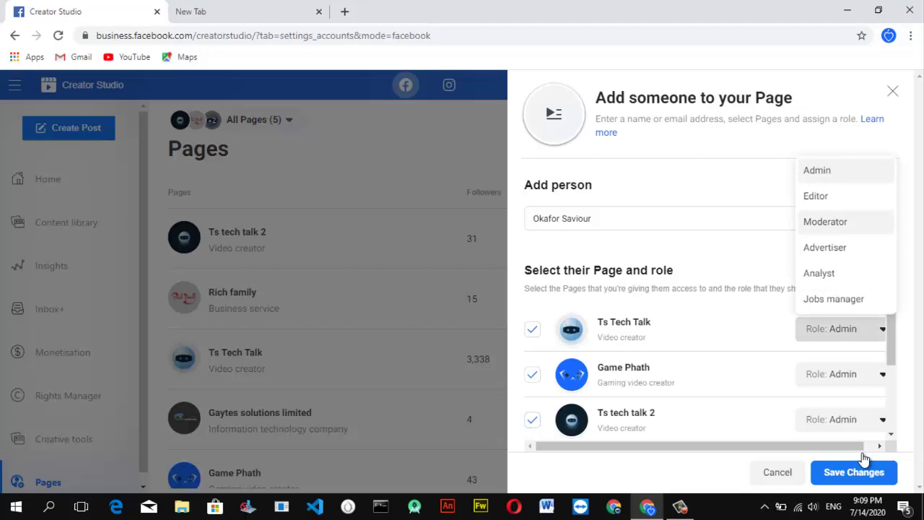
key(Up)
key(Return)
key(Tab)
Set the Game Phath and Ts tech talk 2 roles to Editor.
key(space)
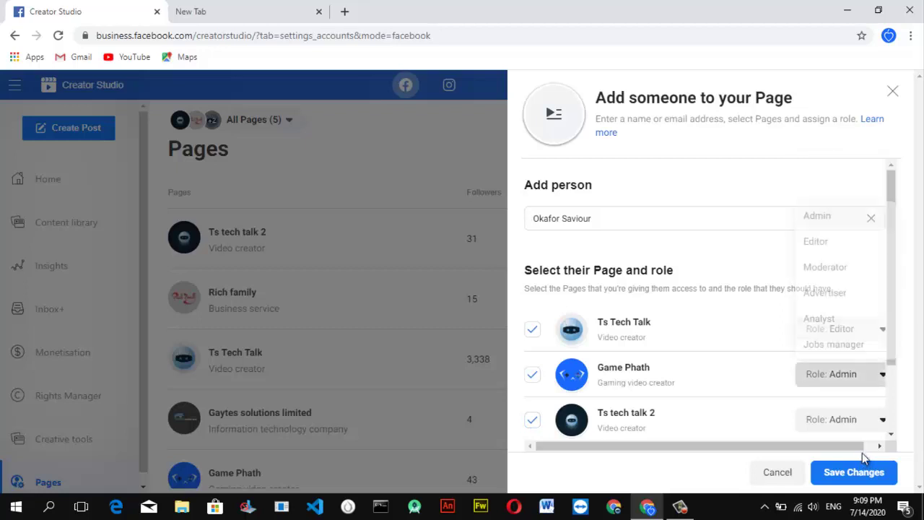
key(Down)
key(Return)
key(Tab)
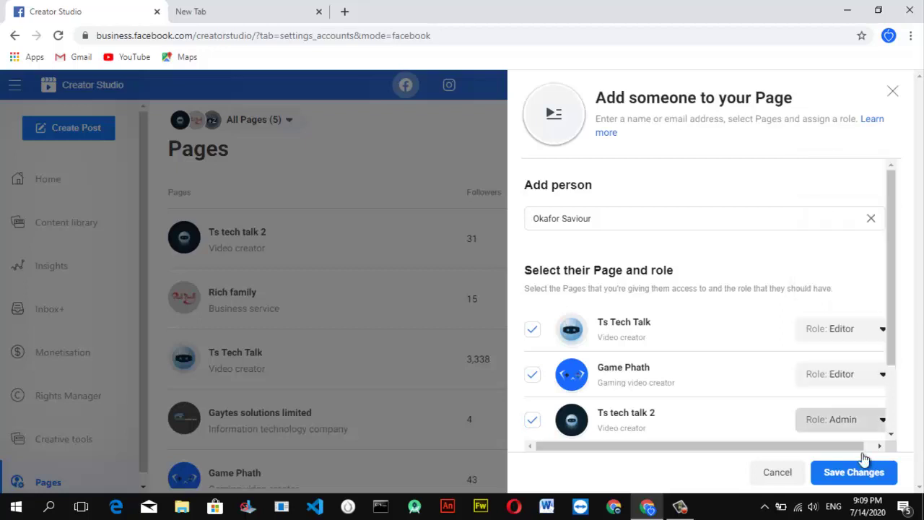
key(space)
key(Down)
key(Down)
key(Down)
key(Up)
key(Up)
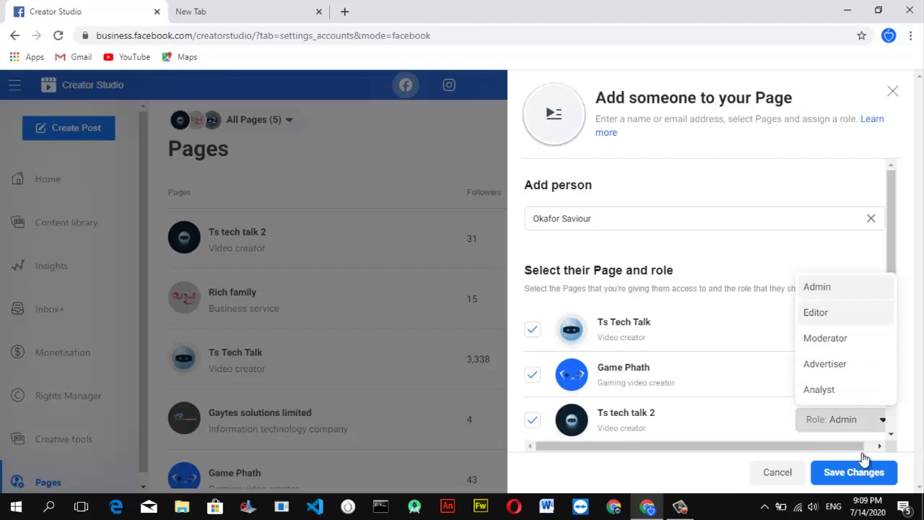
key(Return)
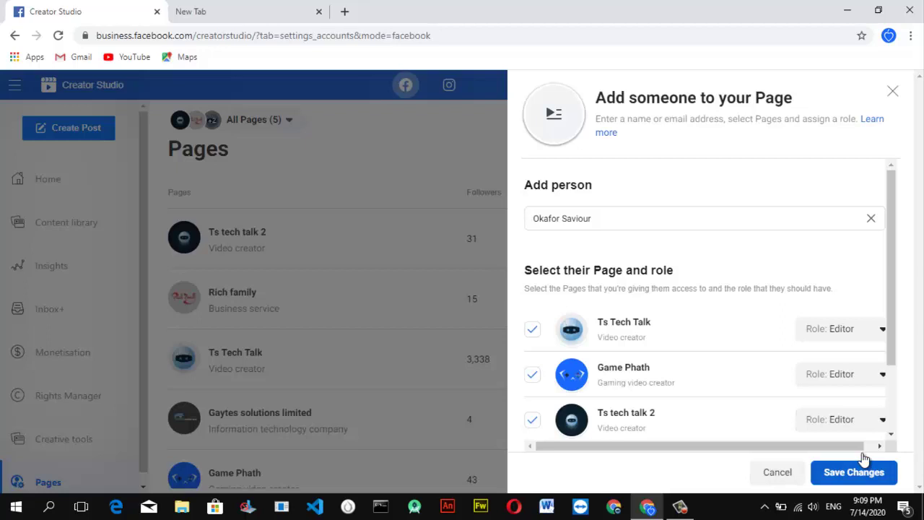
Untick Ts tech talk 2 and Game Phath, saving the invitation for Ts Tech Talk only.
key(space)
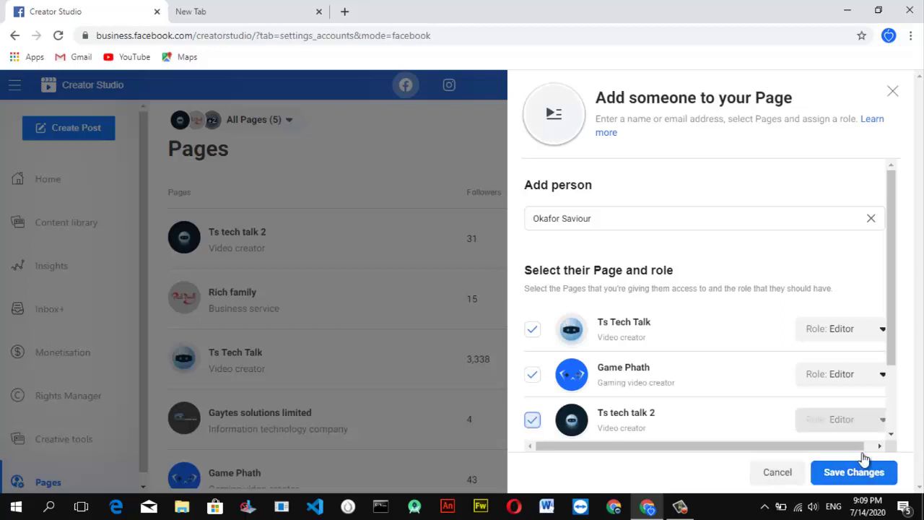
key(shift+Tab)
key(space)
click(863, 461)
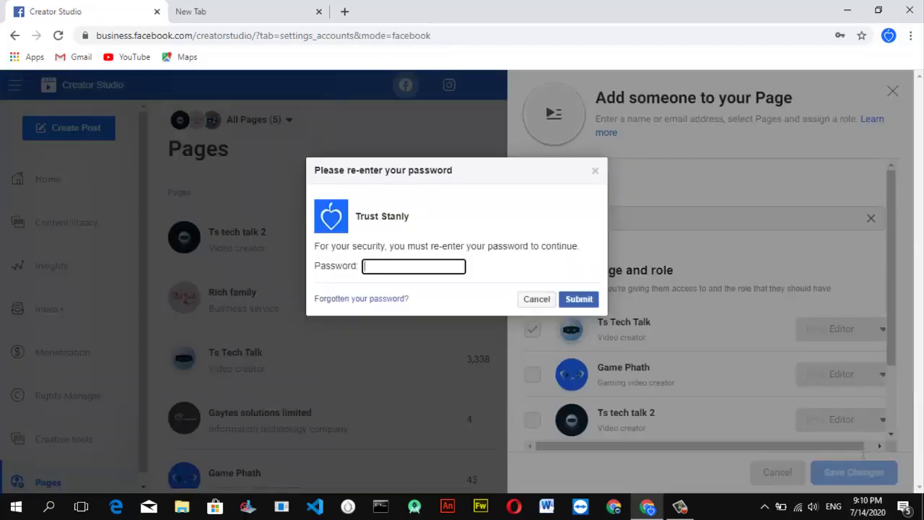
Confirm the invitation with the saved account password, then open the Ts Tech Talk options.
key(Down)
key(Down)
key(Return)
key(Return)
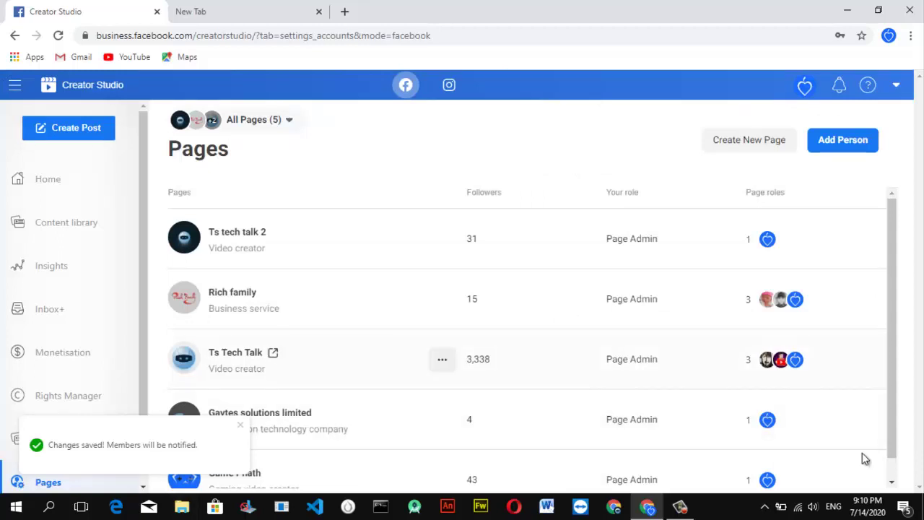
key(Return)
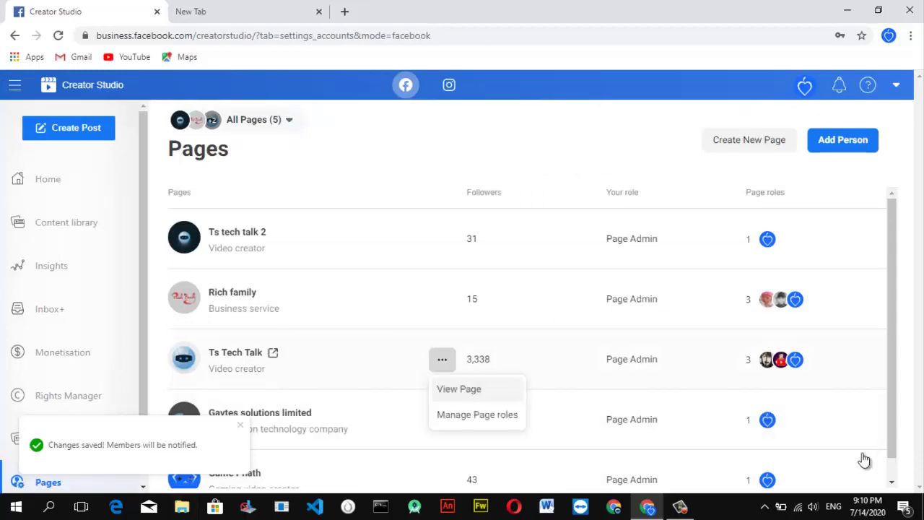
In Manage Page roles for Ts Tech Talk, cancel the pending Editor invitation.
key(Down)
key(Return)
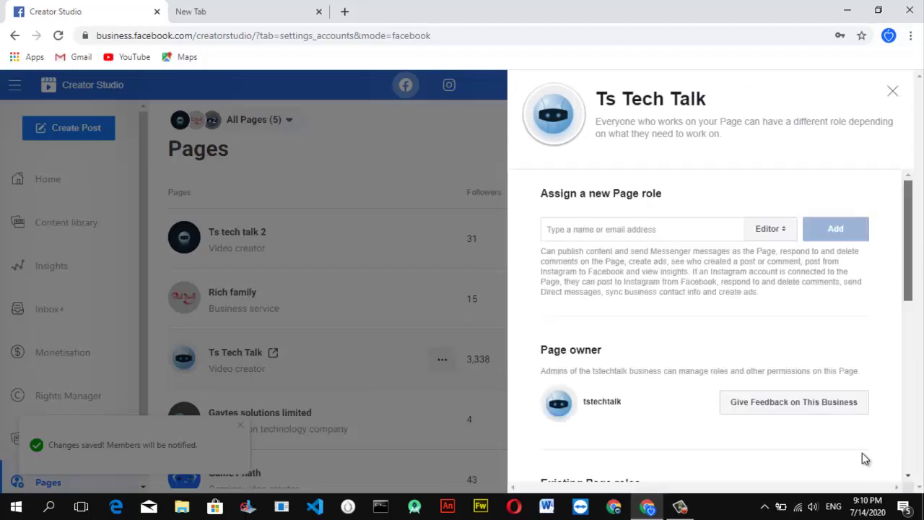
scroll(865, 459, down, 1)
scroll(865, 459, down, 6)
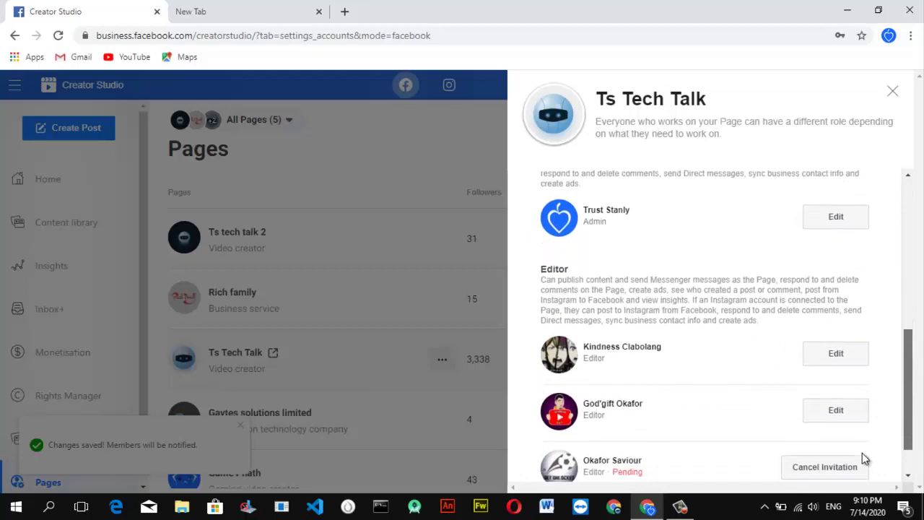
click(825, 415)
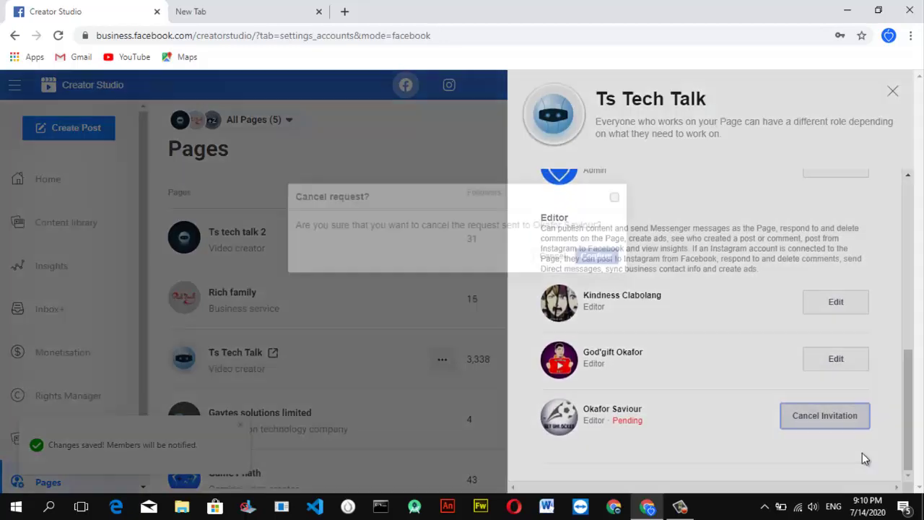
key(Return)
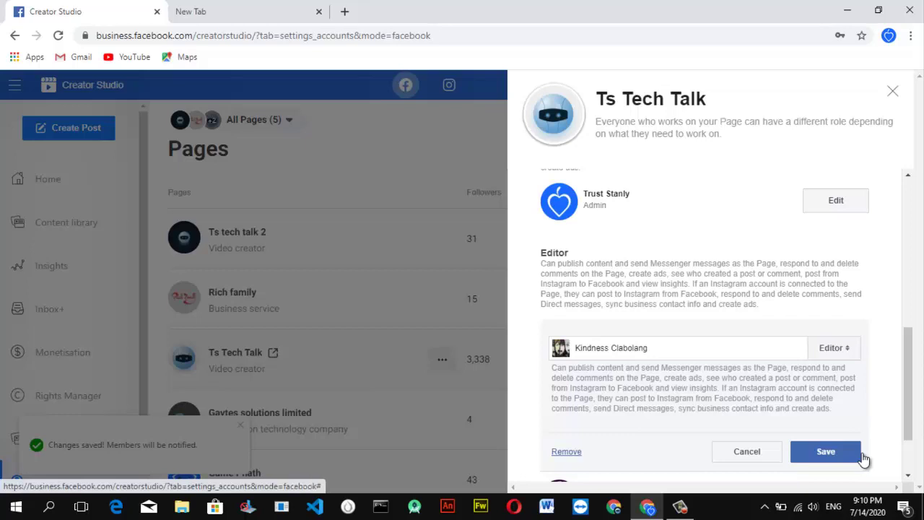
Remove the editor from Ts Tech Talk, confirm with the password, and close the roles panel.
click(865, 460)
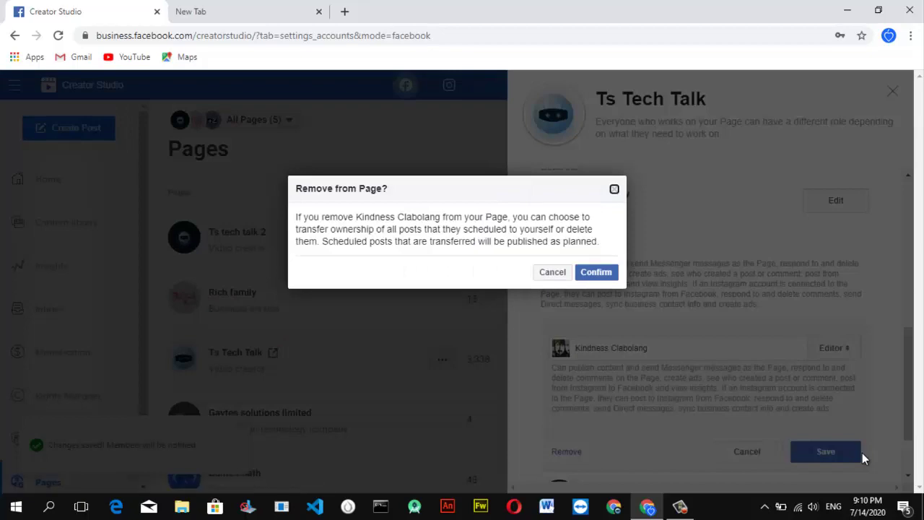
key(Return)
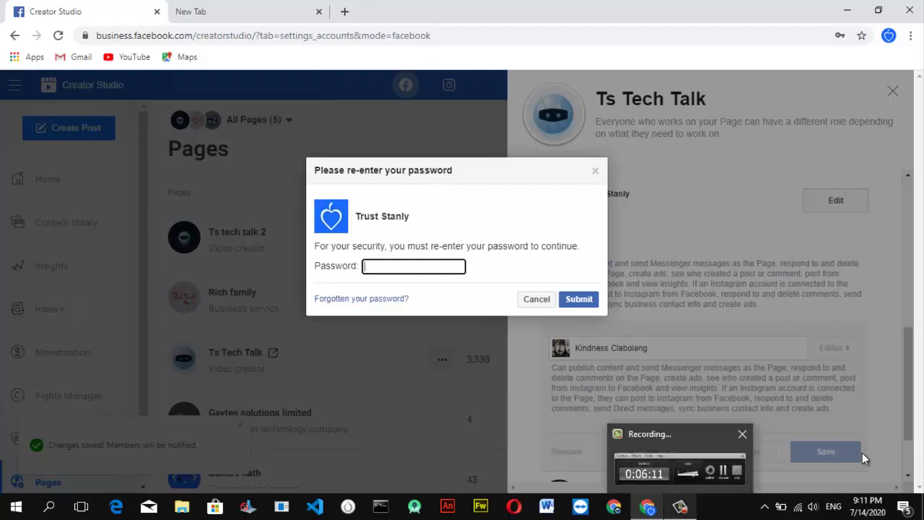
click(862, 442)
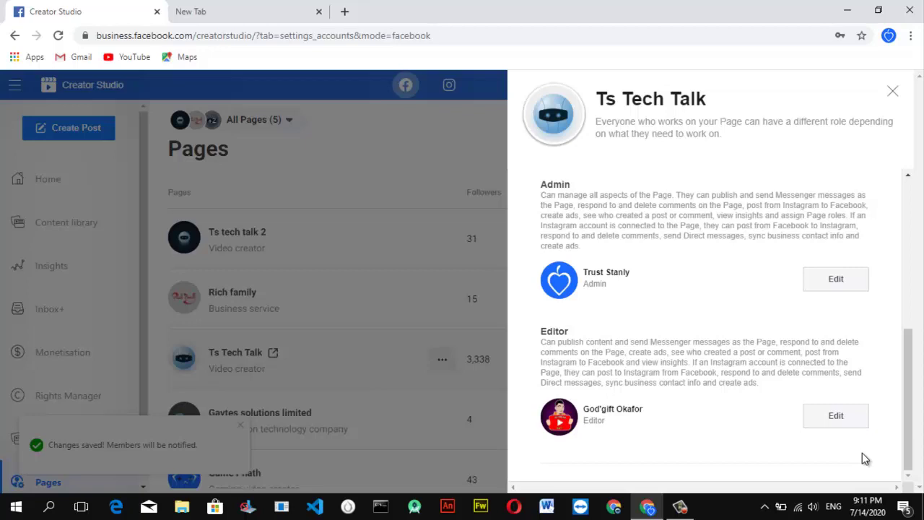
key(Tab)
key(Return)
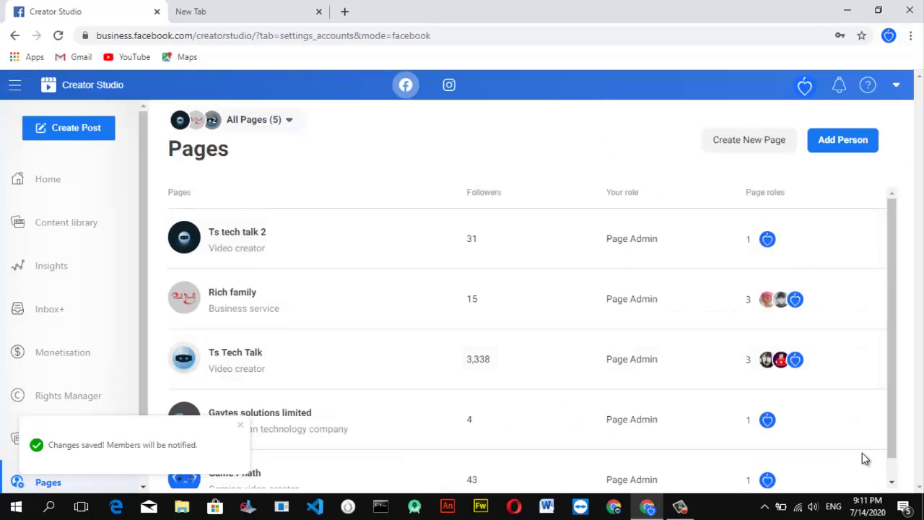
Reload the Pages list with F5 to update Ts Tech Talk's page role count.
key(Tab)
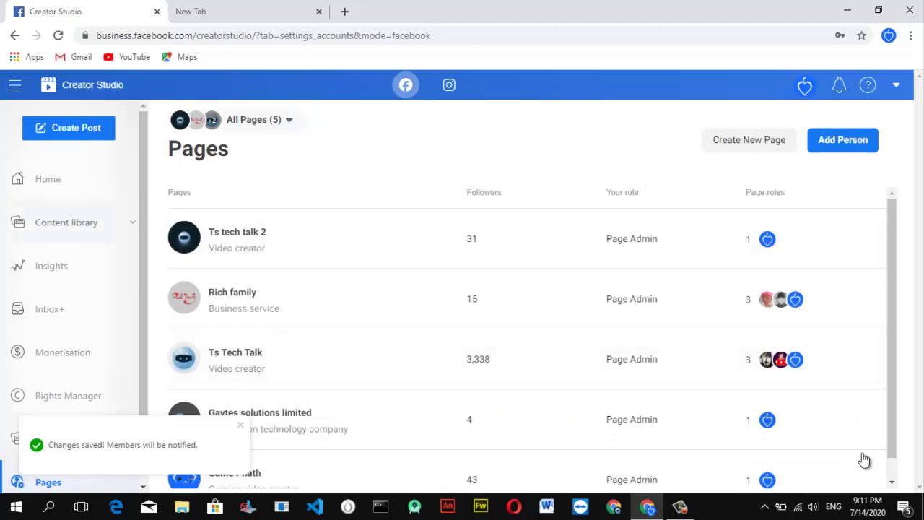
key(Tab)
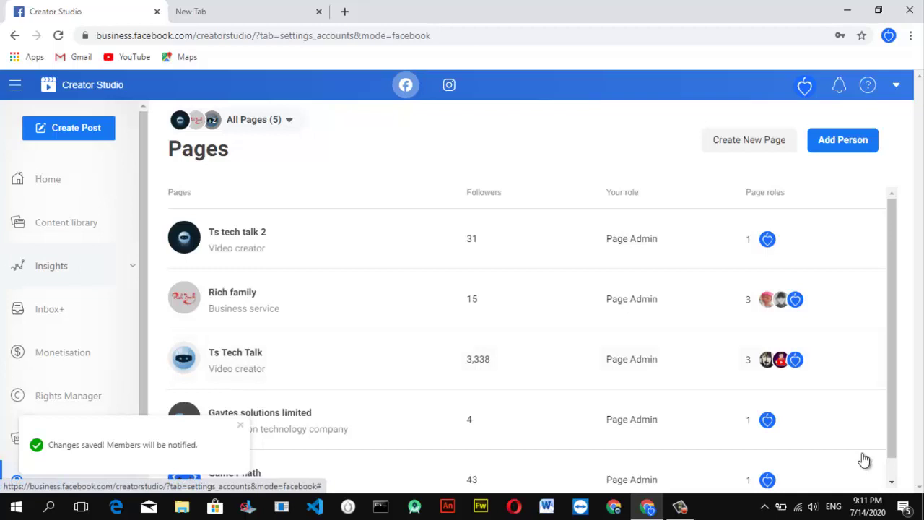
key(Tab)
key(Tab)
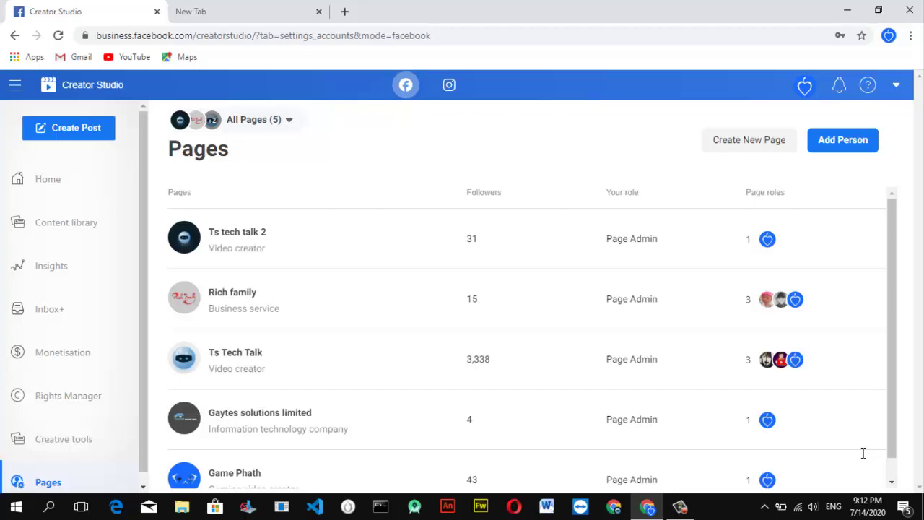
key(F5)
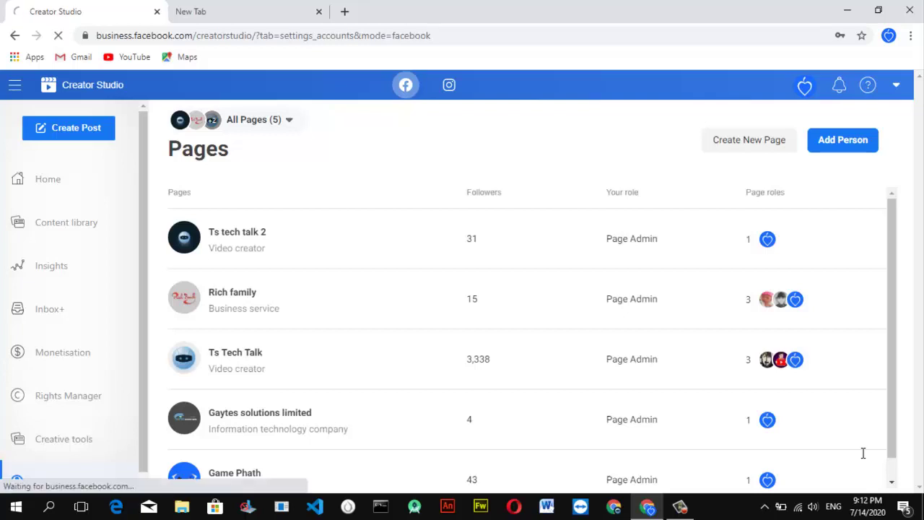